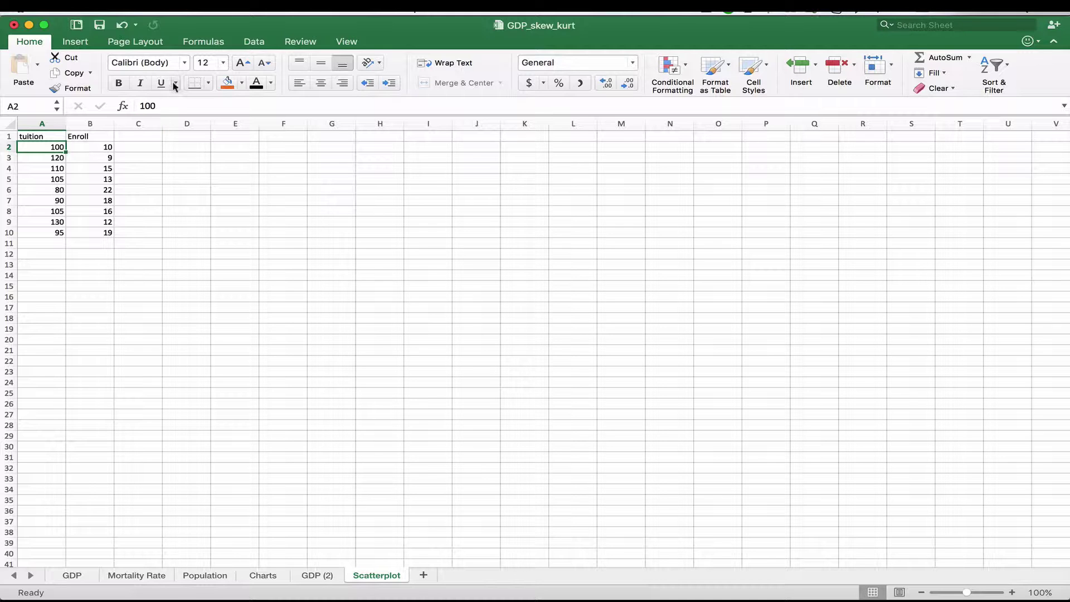
Step: Run a Correlation on A1:B10 with labels, placing the output matrix at $D$7
{"action": "left_click", "coordinate": [282, 8]}
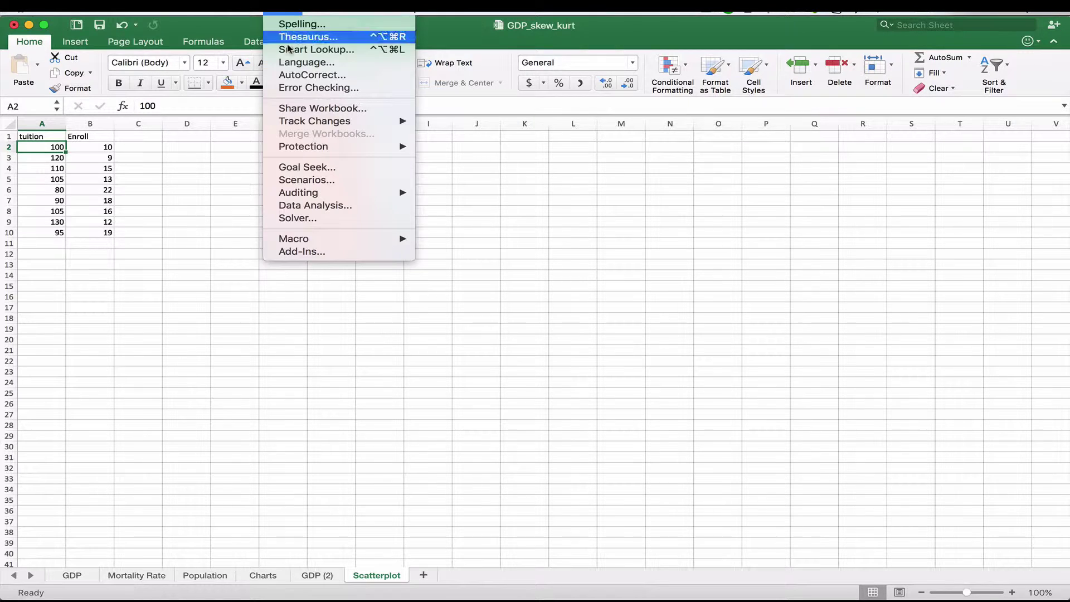
{"action": "left_click", "coordinate": [297, 206]}
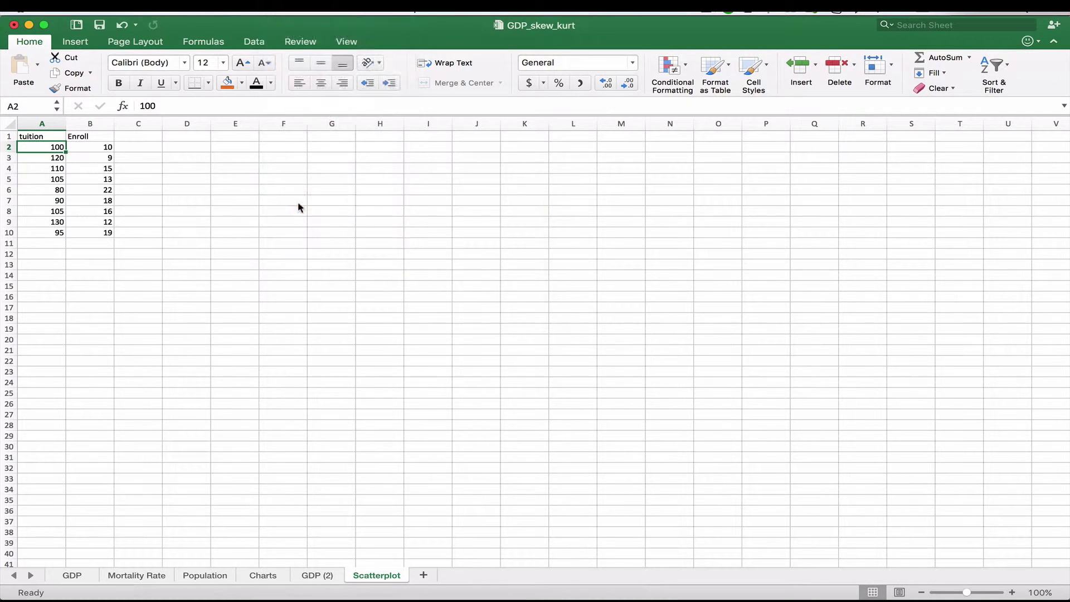
{"action": "left_click", "coordinate": [480, 208]}
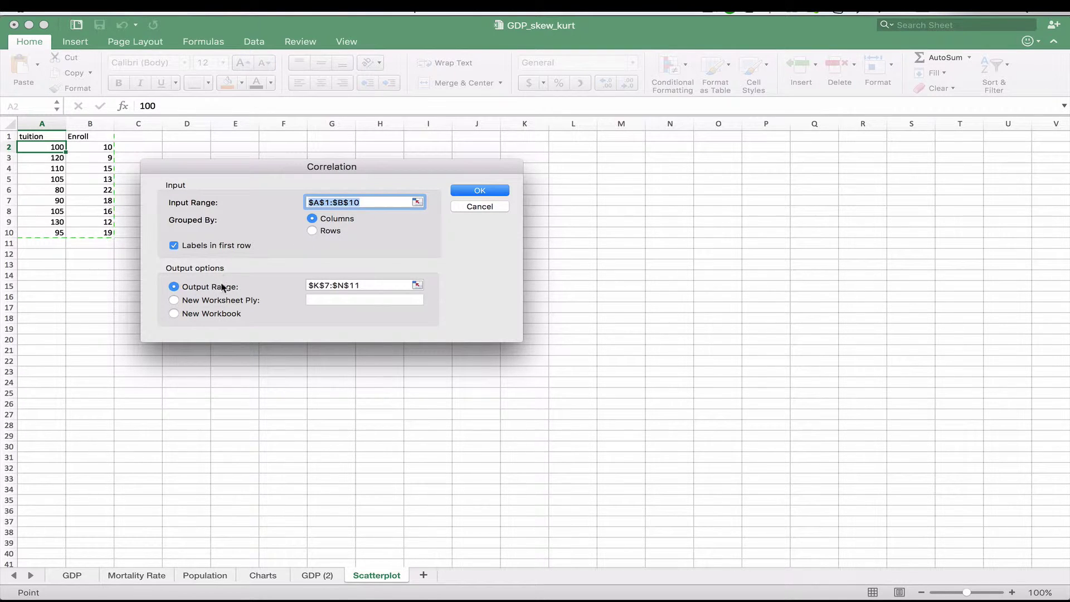
{"action": "left_click", "coordinate": [318, 285]}
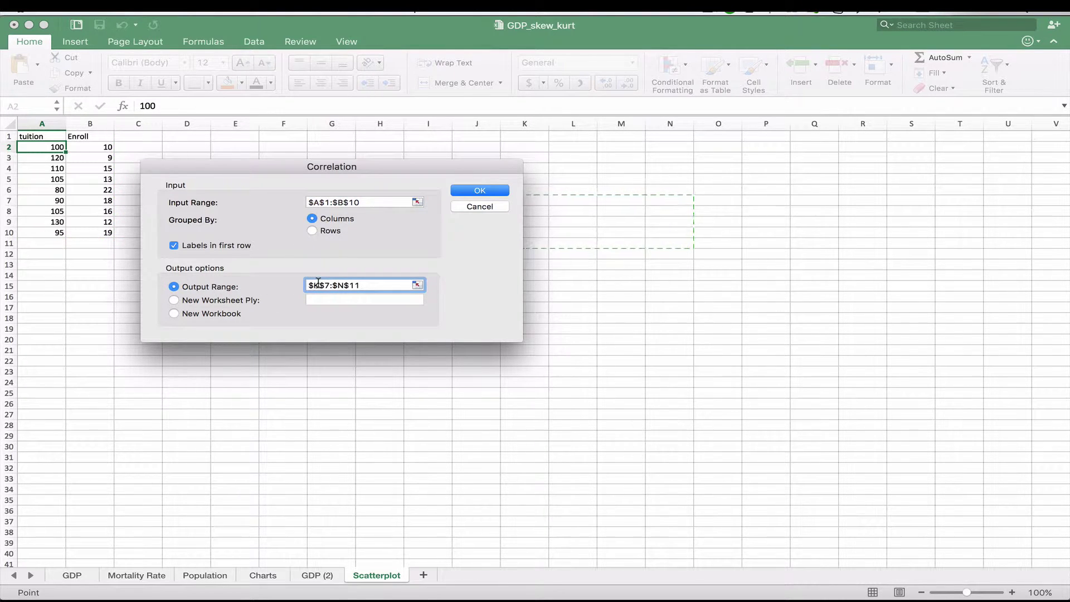
{"action": "key", "text": "BackSpace"}
{"action": "type", "text": "D"}
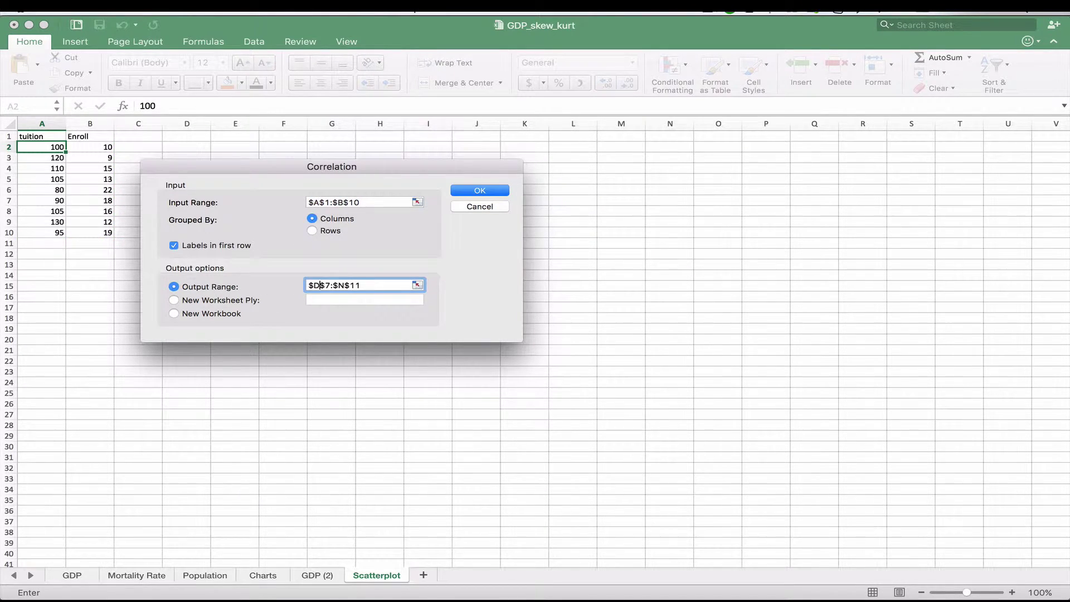
{"action": "left_click", "coordinate": [482, 191]}
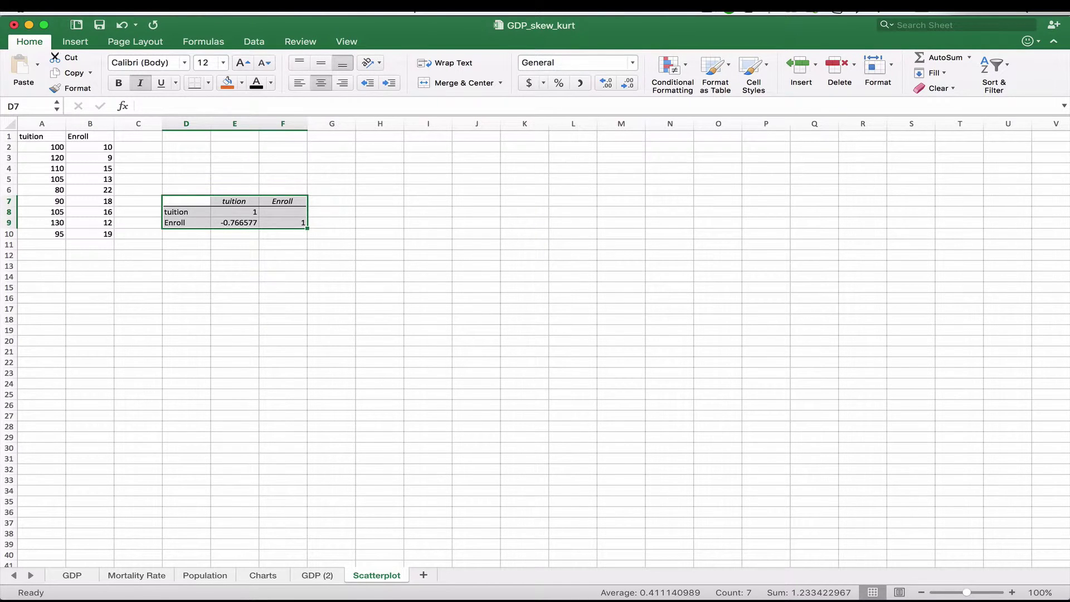
Step: Select A1:B10 and insert an X Y scatter chart of tuition versus Enroll
{"action": "left_click", "coordinate": [194, 13]}
{"action": "mouse_move", "coordinate": [207, 84]}
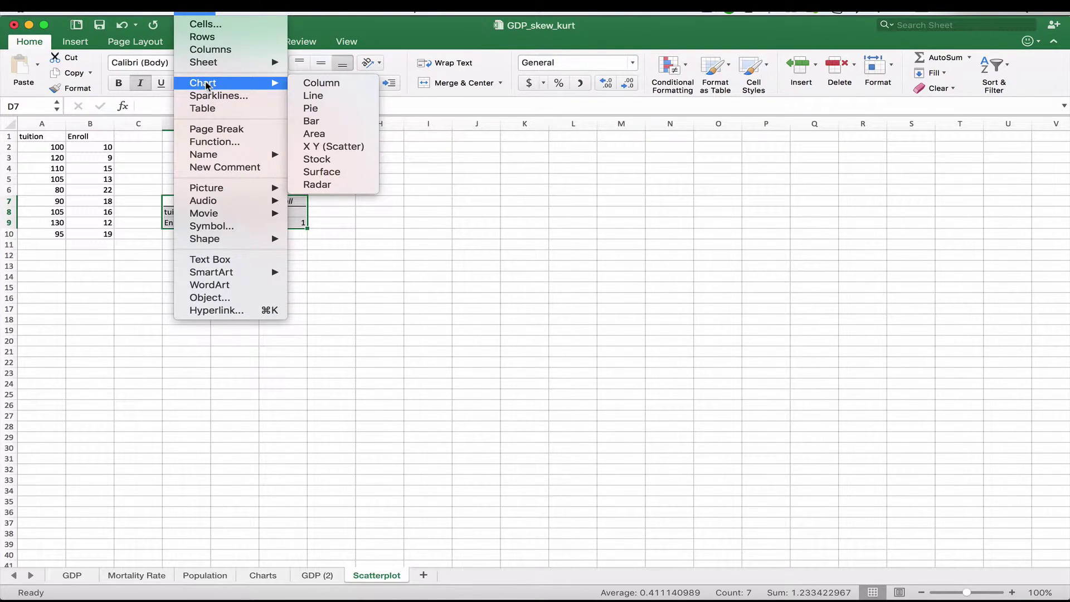
{"action": "left_click", "coordinate": [38, 139]}
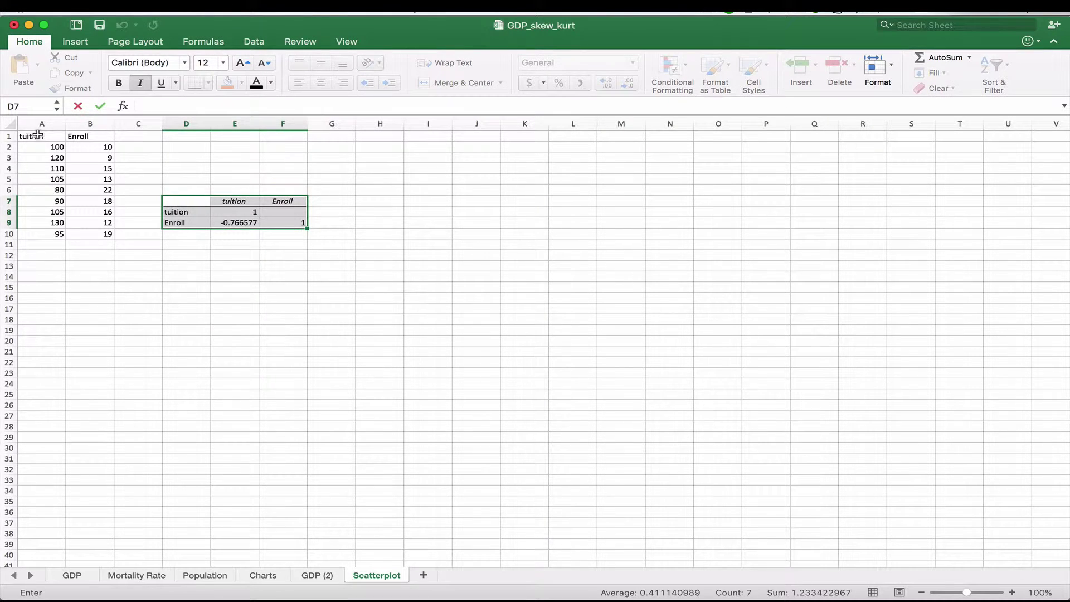
{"action": "left_click", "coordinate": [38, 135]}
{"action": "left_click", "coordinate": [99, 233], "text": "shift"}
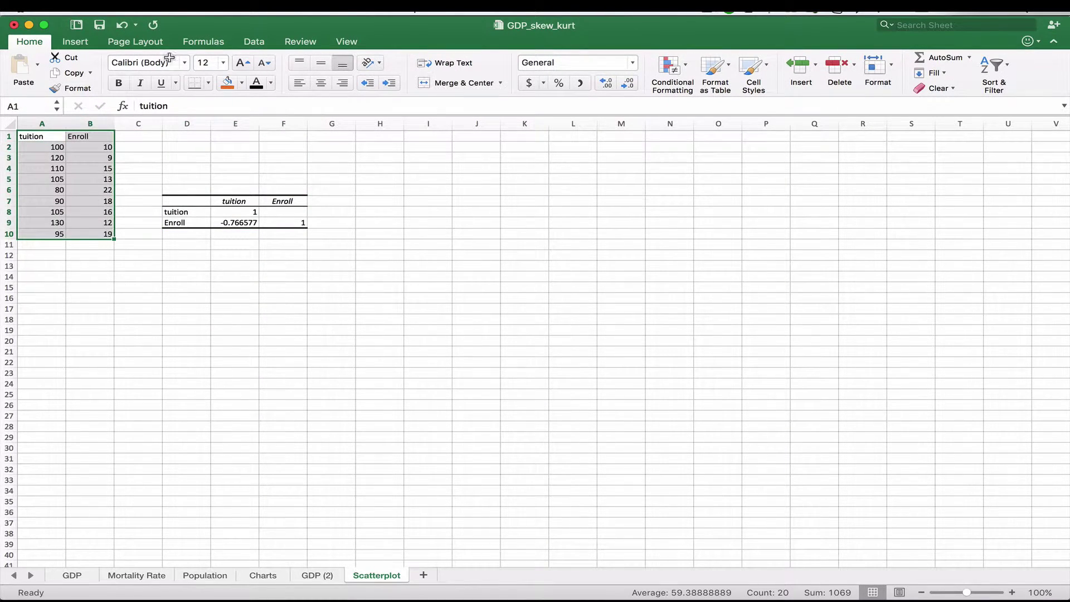
{"action": "left_click", "coordinate": [194, 12]}
{"action": "mouse_move", "coordinate": [214, 84]}
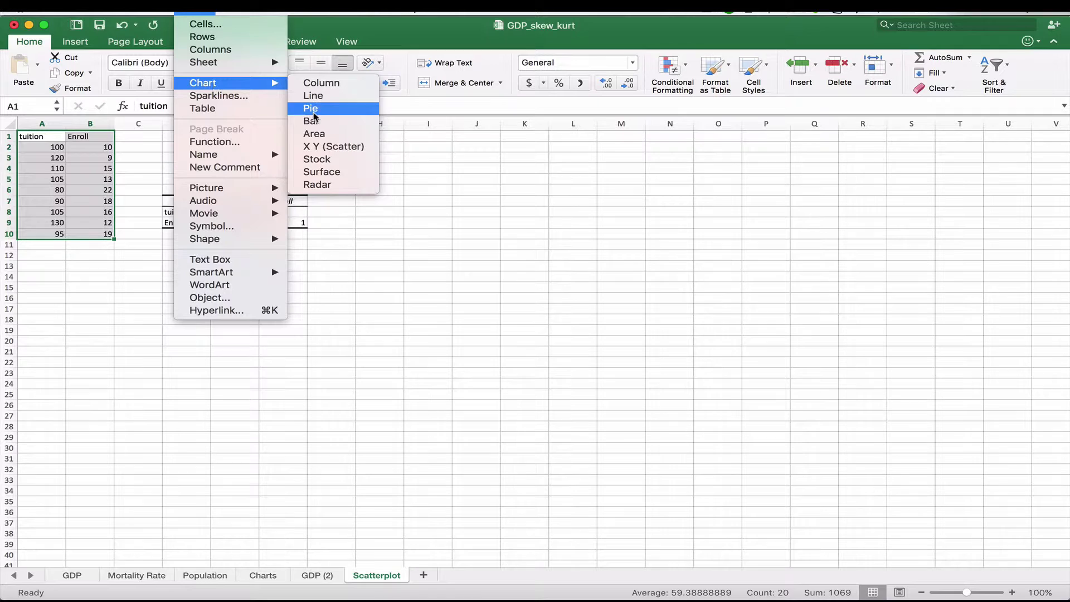
{"action": "left_click", "coordinate": [320, 146]}
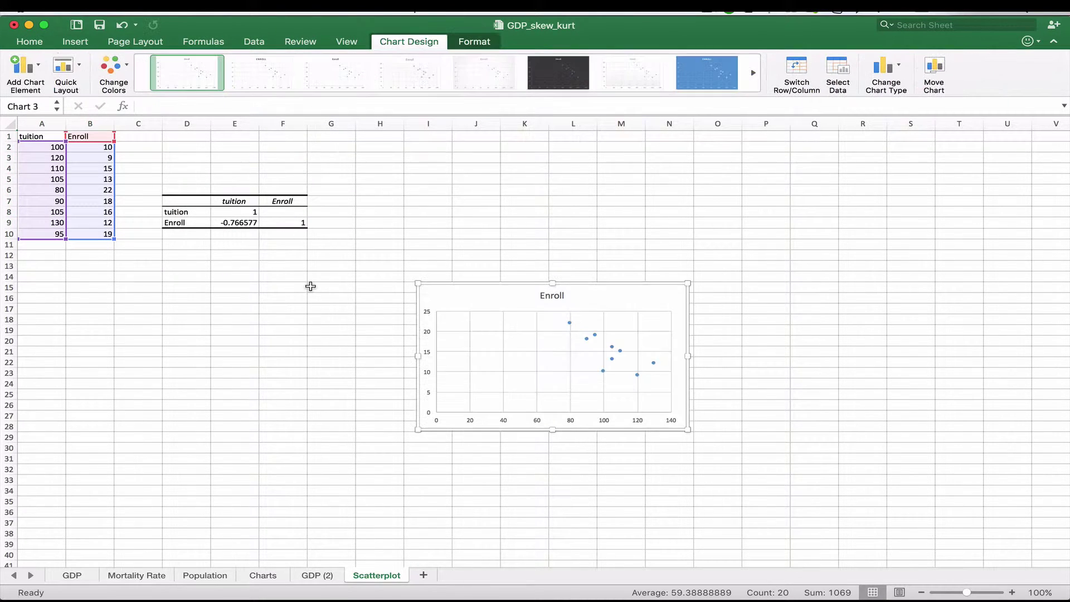
Step: Drag the scatter chart below the first dataset, around rows 12–25
{"action": "left_click_drag", "start_coordinate": [478, 283], "coordinate": [91, 252]}
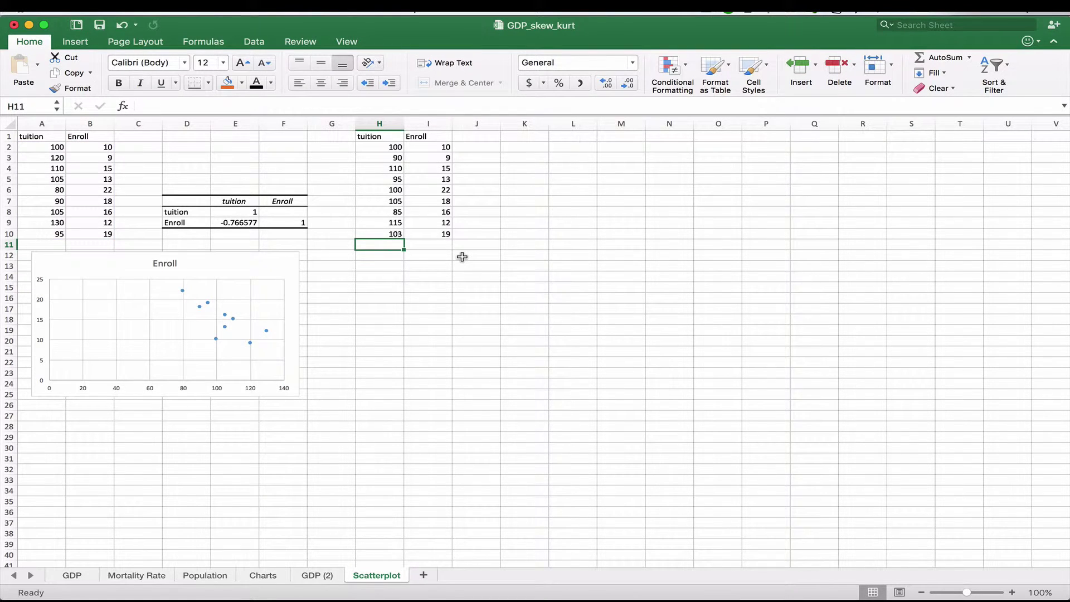
Step: Select H1:I10 and insert an X Y scatter chart of the second dataset
{"action": "left_click", "coordinate": [390, 137]}
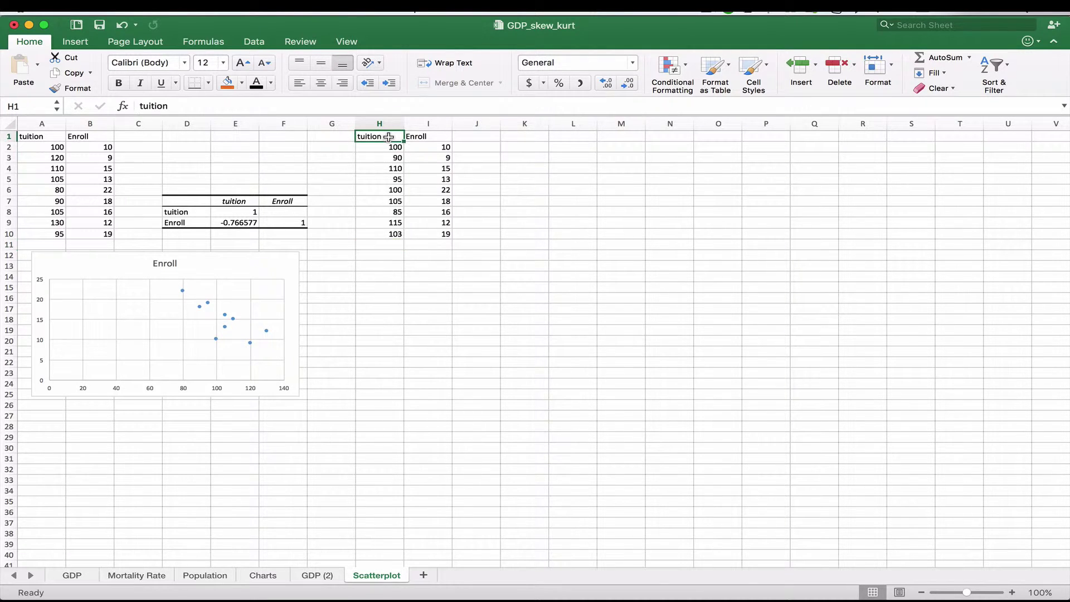
{"action": "left_click", "coordinate": [433, 233], "text": "shift"}
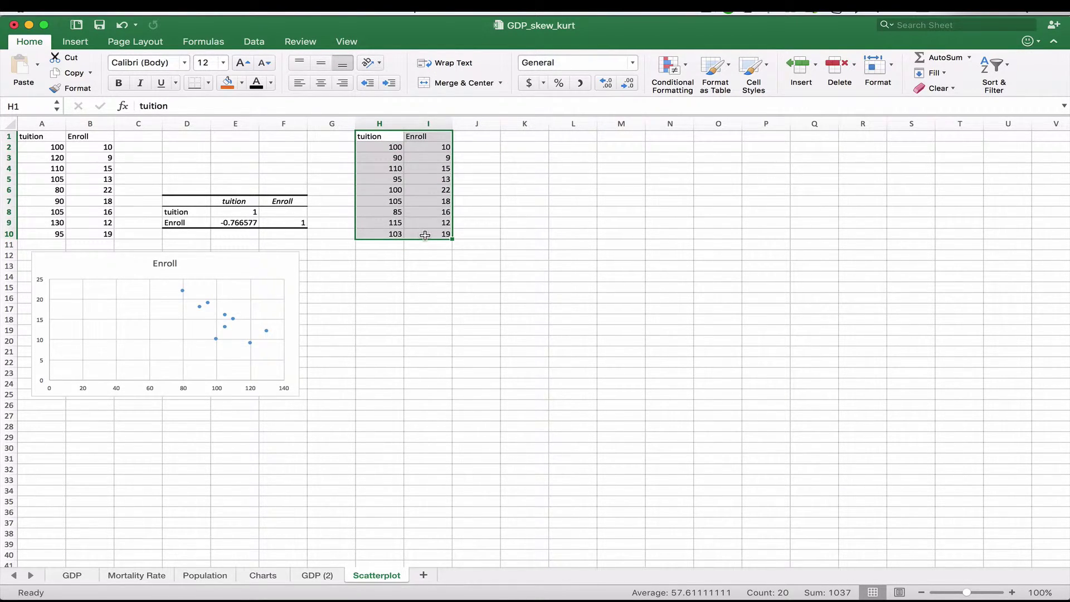
{"action": "left_click", "coordinate": [195, 8]}
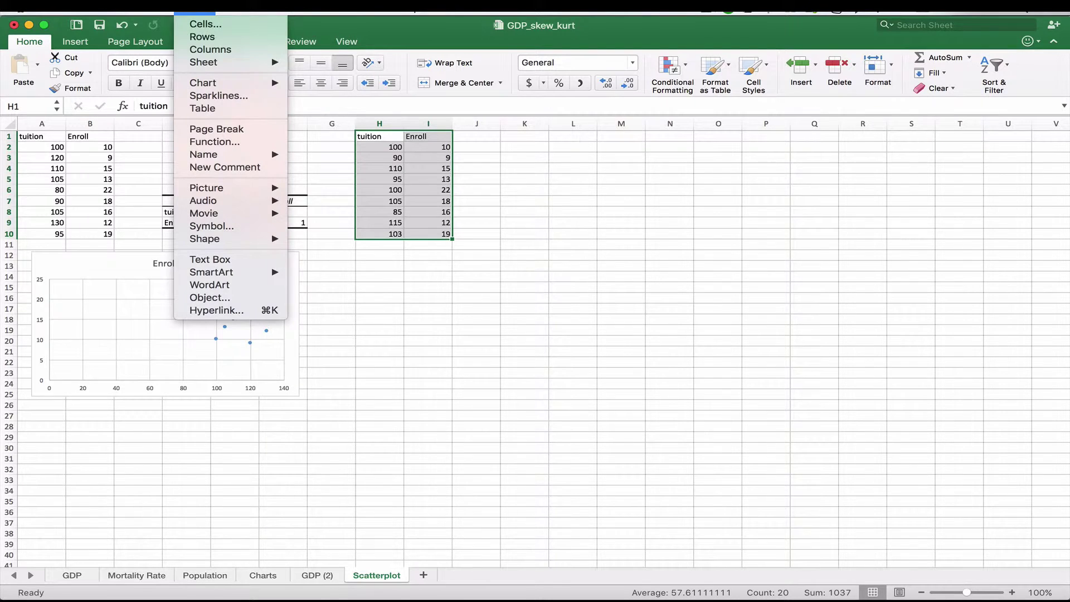
{"action": "mouse_move", "coordinate": [228, 82]}
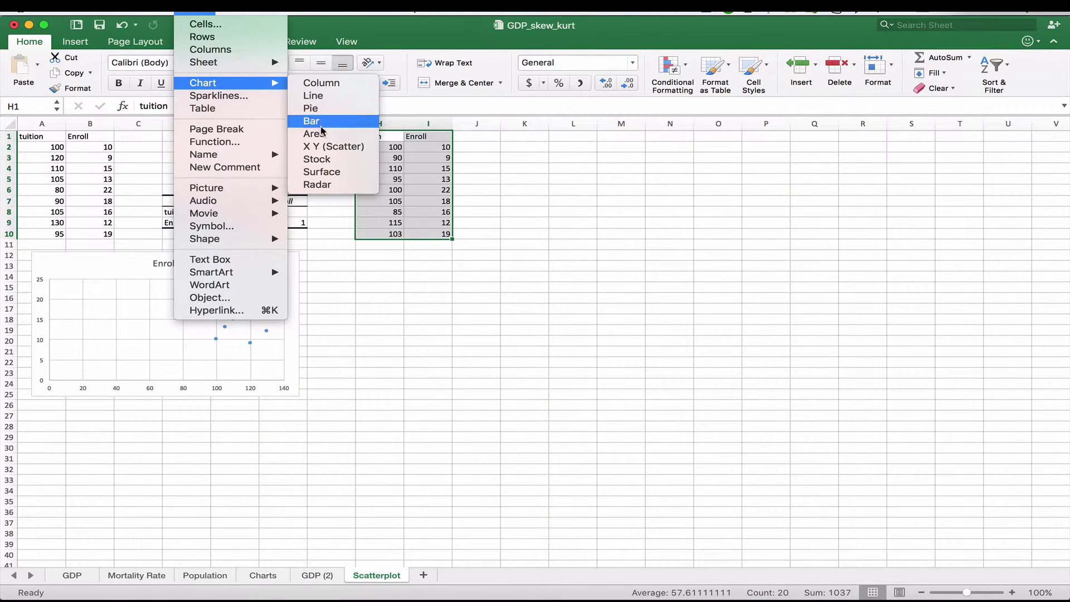
{"action": "left_click", "coordinate": [328, 147]}
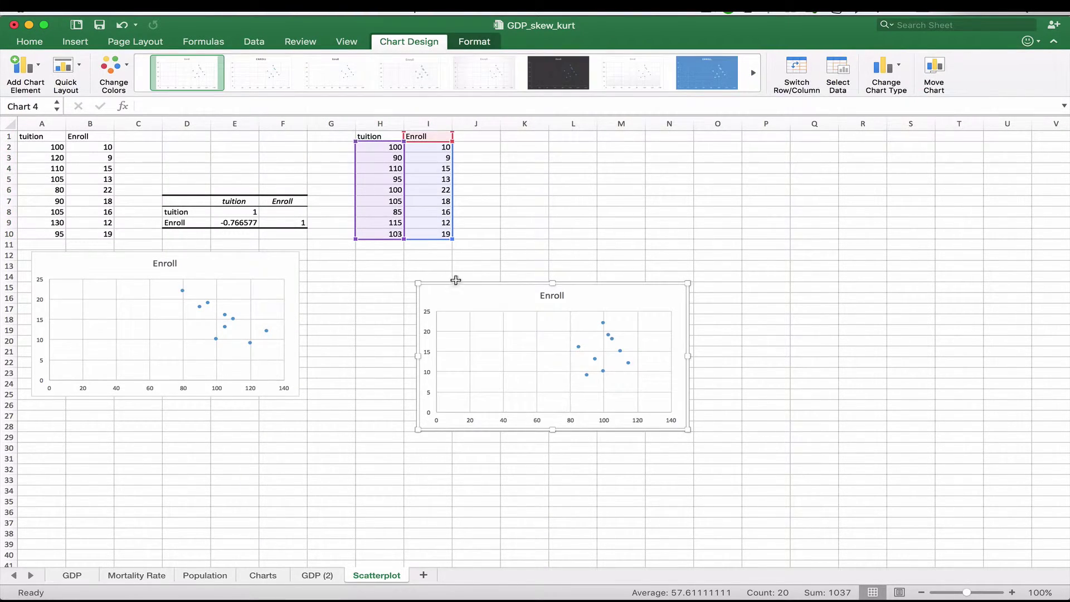
{"action": "left_click_drag", "start_coordinate": [488, 281], "coordinate": [429, 248]}
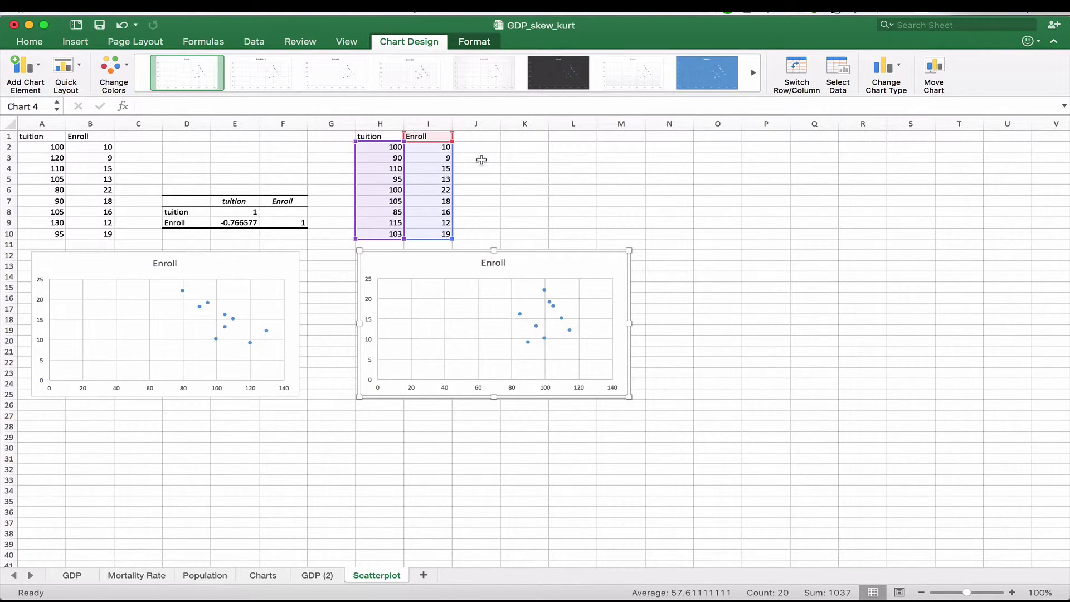
Step: Deselect the chart and start a new Correlation analysis from Tools > Data Analysis
{"action": "left_click", "coordinate": [504, 146]}
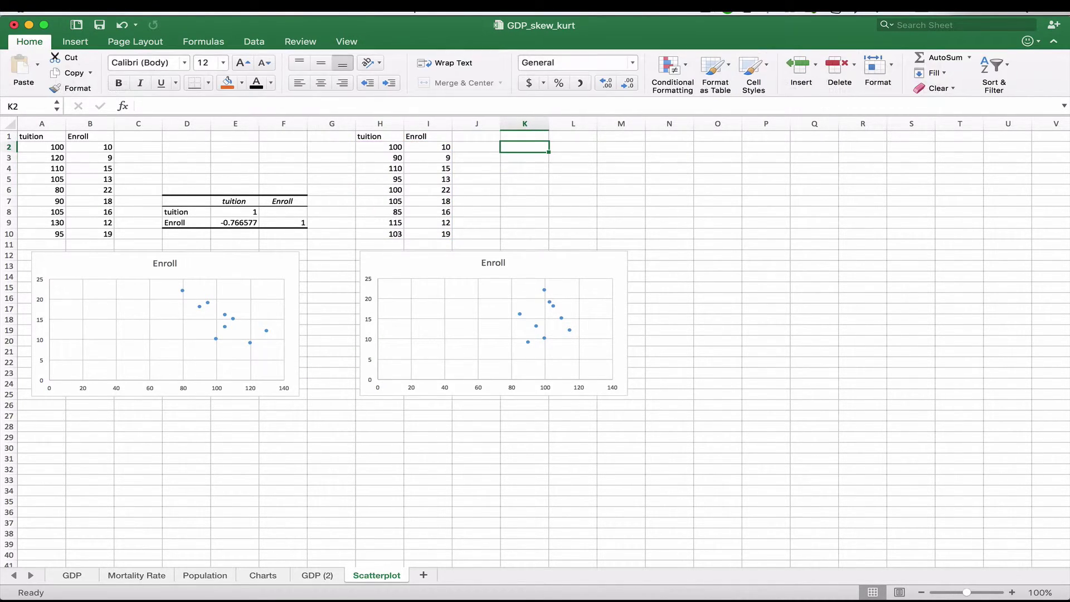
{"action": "left_click", "coordinate": [283, 8]}
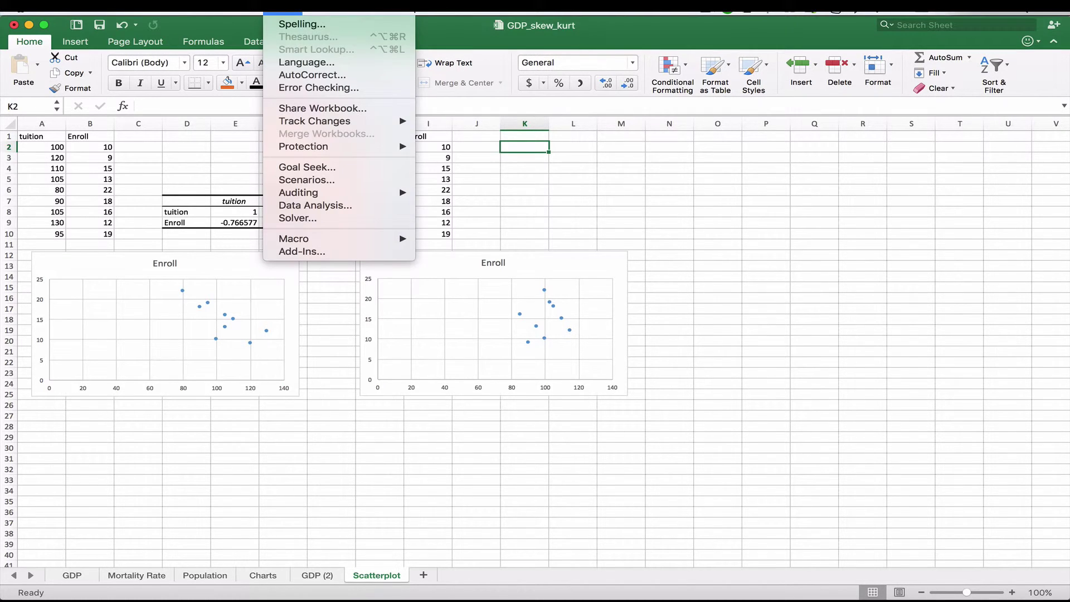
{"action": "left_click", "coordinate": [373, 205]}
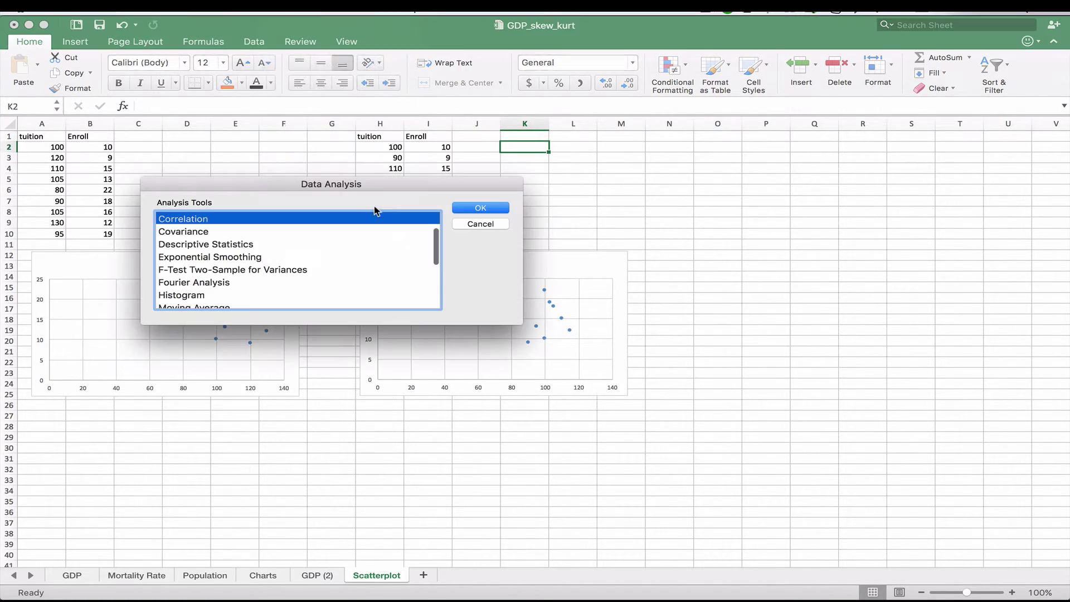
{"action": "left_click", "coordinate": [473, 208]}
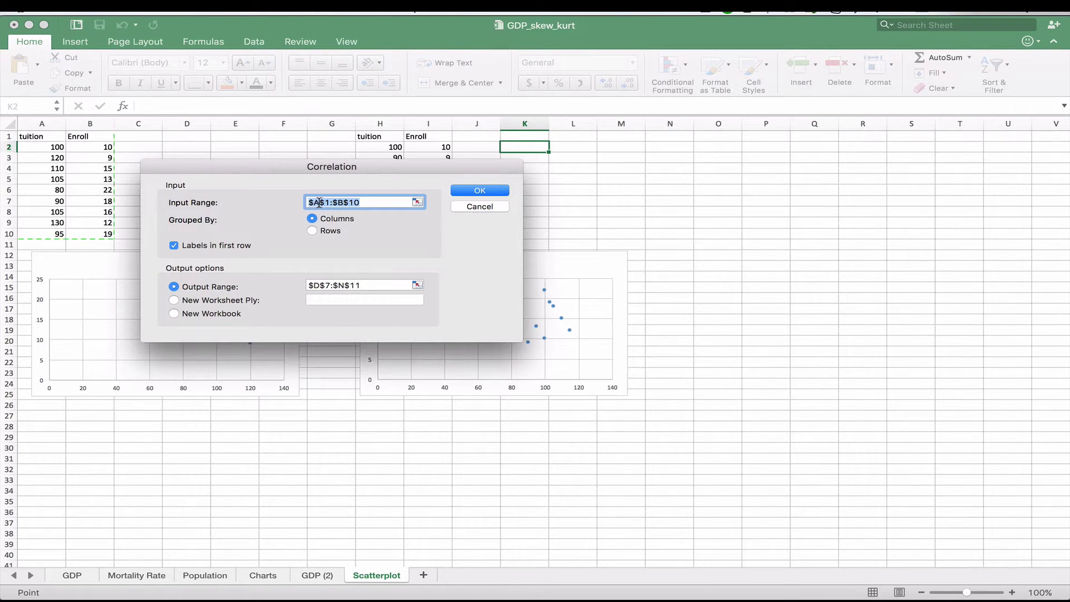
Step: Change the Correlation Input Range to $H$1:$I$10 and the Output Range to $K$7
{"action": "left_click", "coordinate": [319, 202]}
{"action": "key", "text": "BackSpace"}
{"action": "type", "text": "H"}
{"action": "left_click", "coordinate": [343, 201]}
{"action": "key", "text": "BackSpace"}
{"action": "type", "text": "I"}
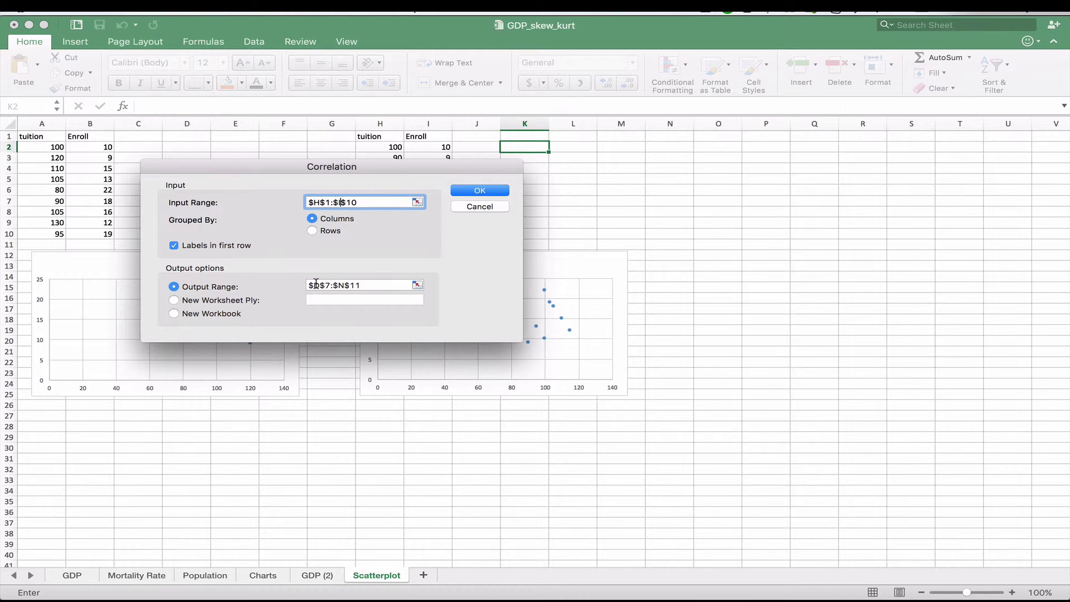
{"action": "left_click", "coordinate": [319, 286]}
{"action": "key", "text": "BackSpace"}
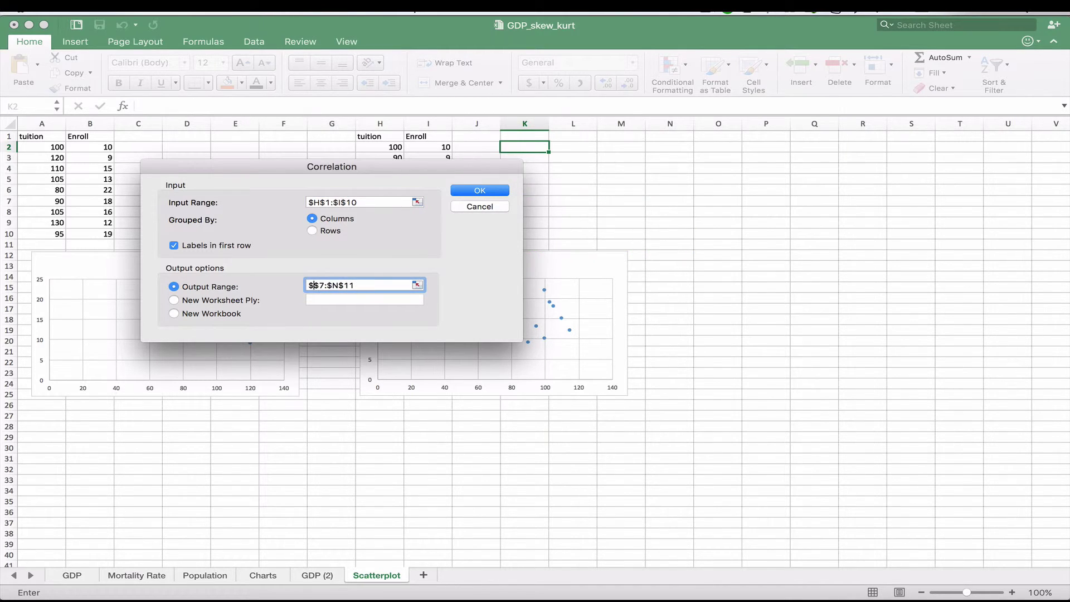
{"action": "type", "text": "K"}
{"action": "left_click", "coordinate": [470, 190]}
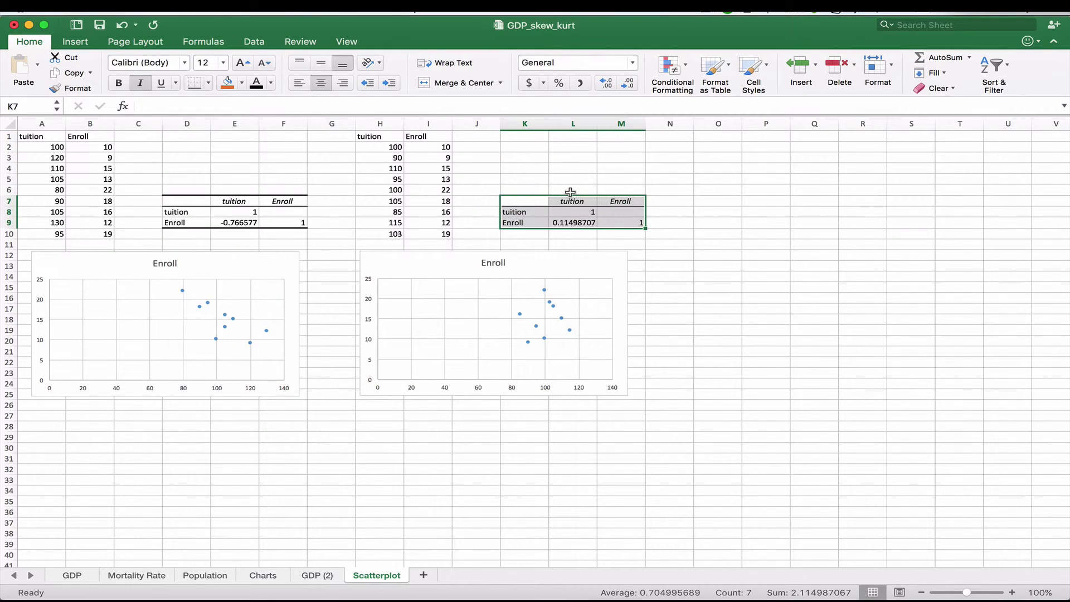